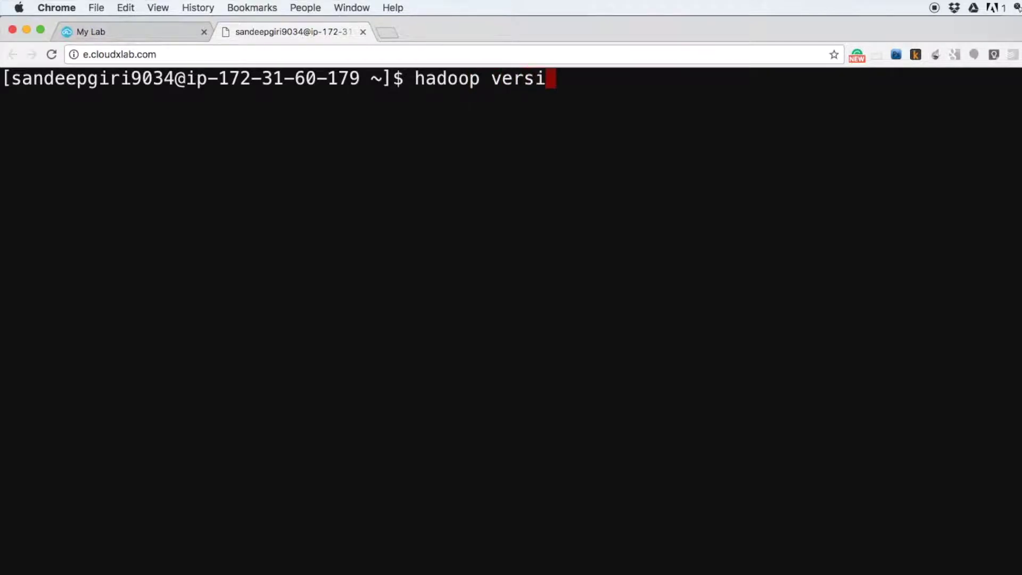
{"action": "type", "text": "on"}
Run 'hadoop version' and highlight the reported Hadoop 2.7.1.2.3.4.0-3485 version.
{"action": "key", "text": "Return"}
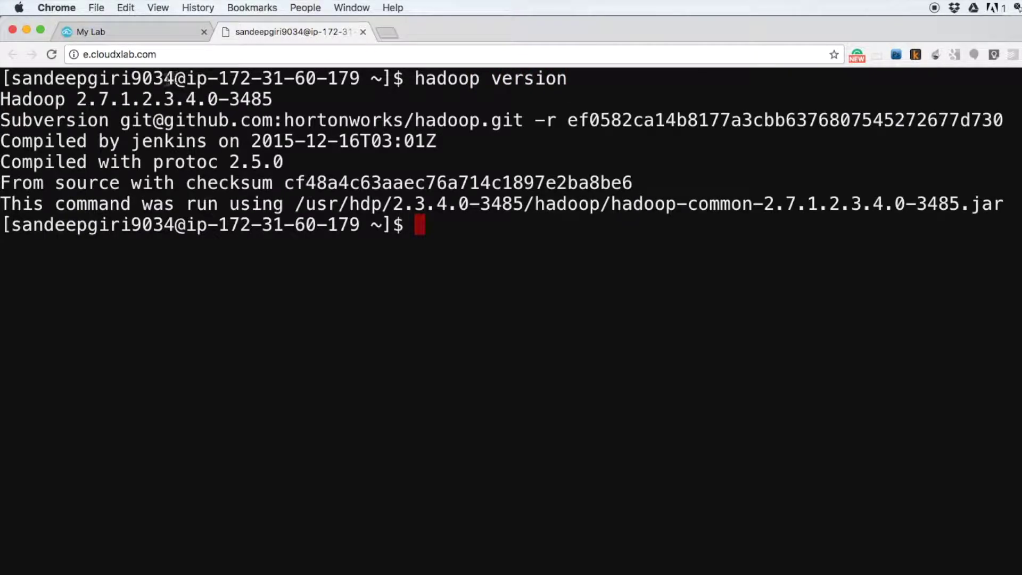
{"action": "left_click_drag", "start_coordinate": [4, 99], "coordinate": [274, 99]}
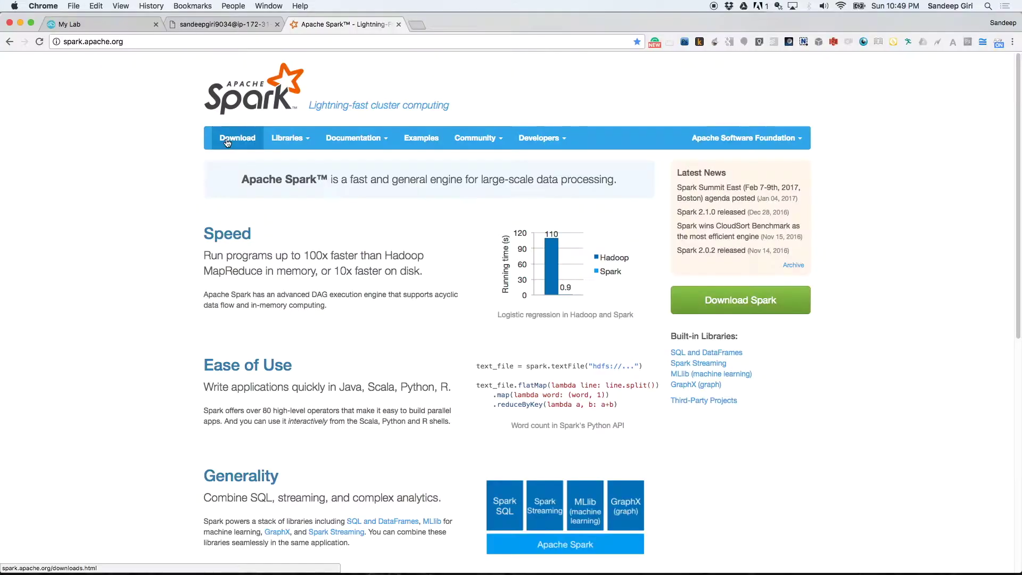
On the Spark downloads page, choose release 2.1.0 pre-built for Hadoop 2.7, and copy the .tgz link.
{"action": "left_click", "coordinate": [226, 139]}
{"action": "left_click", "coordinate": [520, 306]}
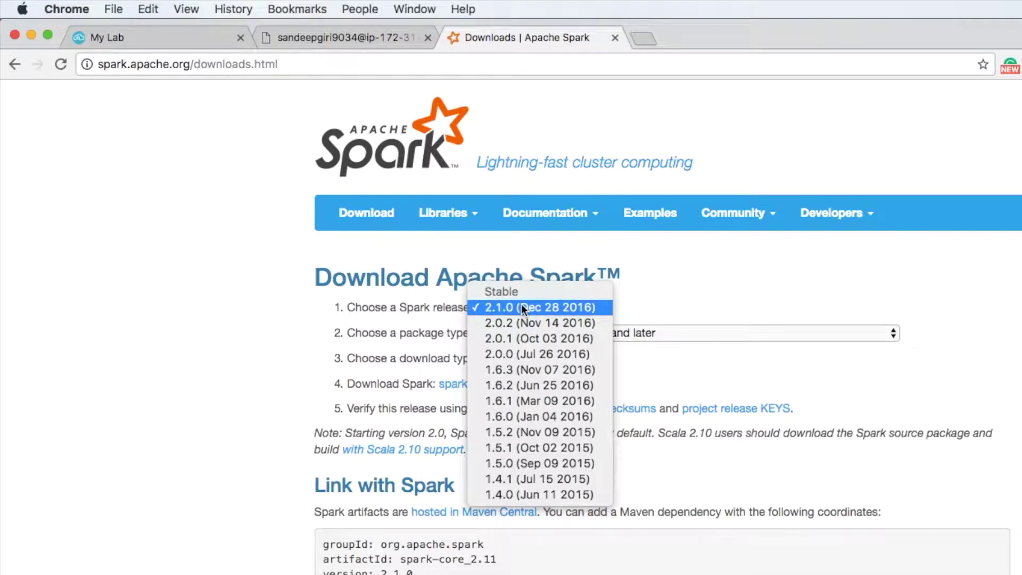
{"action": "left_click", "coordinate": [527, 306]}
{"action": "left_click", "coordinate": [527, 333]}
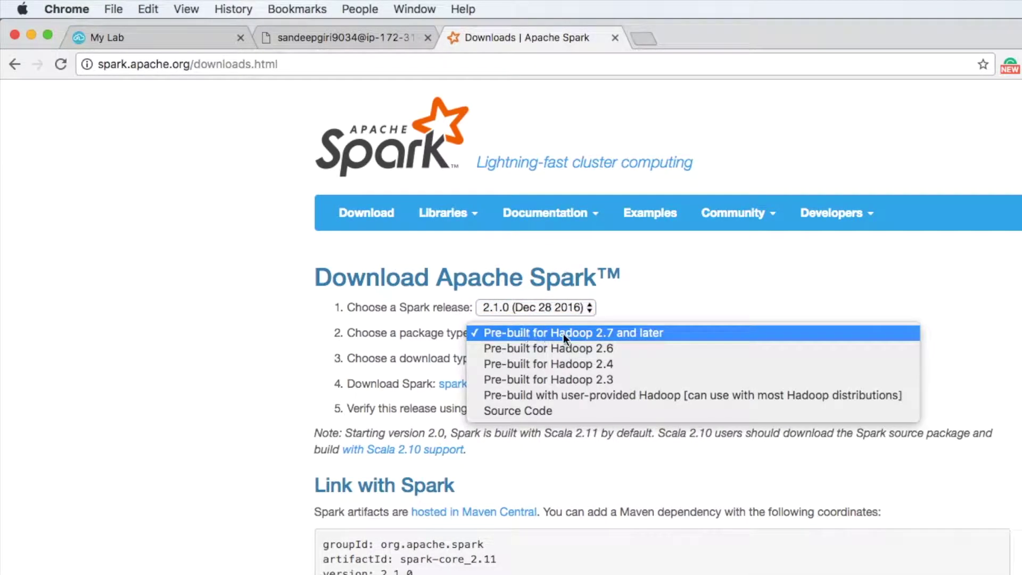
{"action": "left_click", "coordinate": [557, 336]}
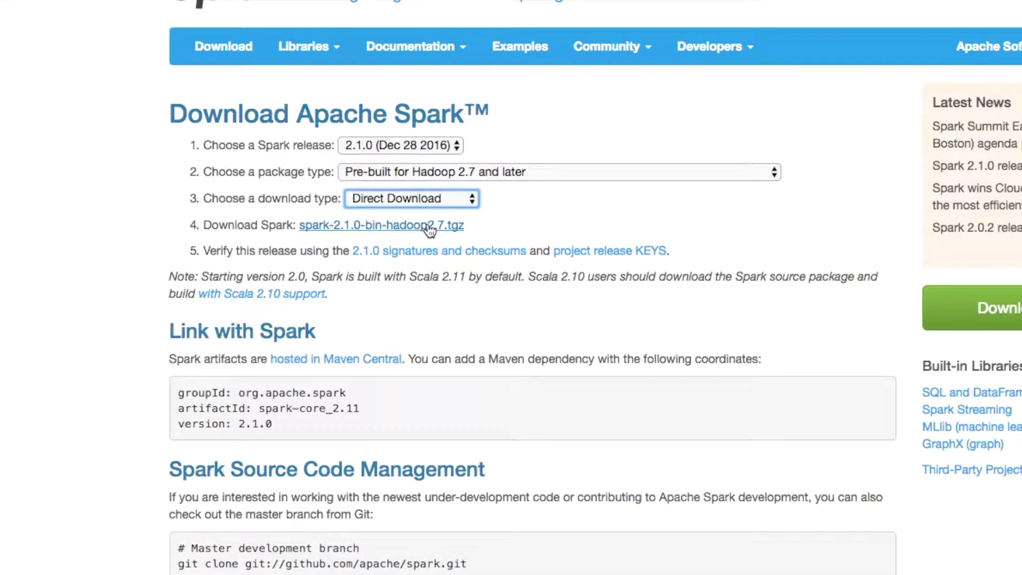
{"action": "right_click", "coordinate": [428, 231]}
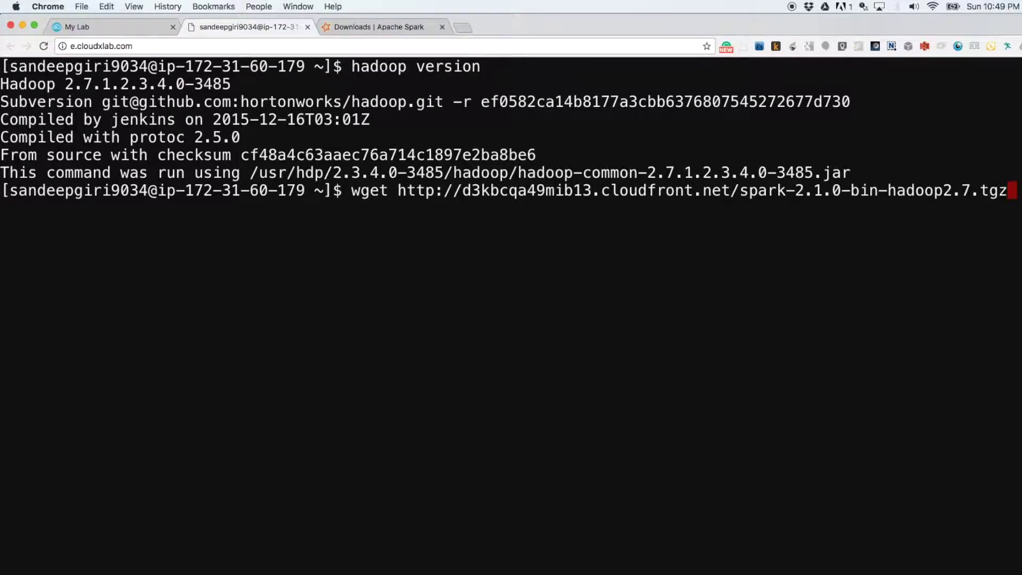
Download spark-2.1.0-bin-hadoop2.7.tgz with wget and extract it with 'tar -xzvf spark*.tgz'.
{"action": "key", "text": "Return"}
{"action": "type", "text": "tar -xzvf spark*.tgz"}
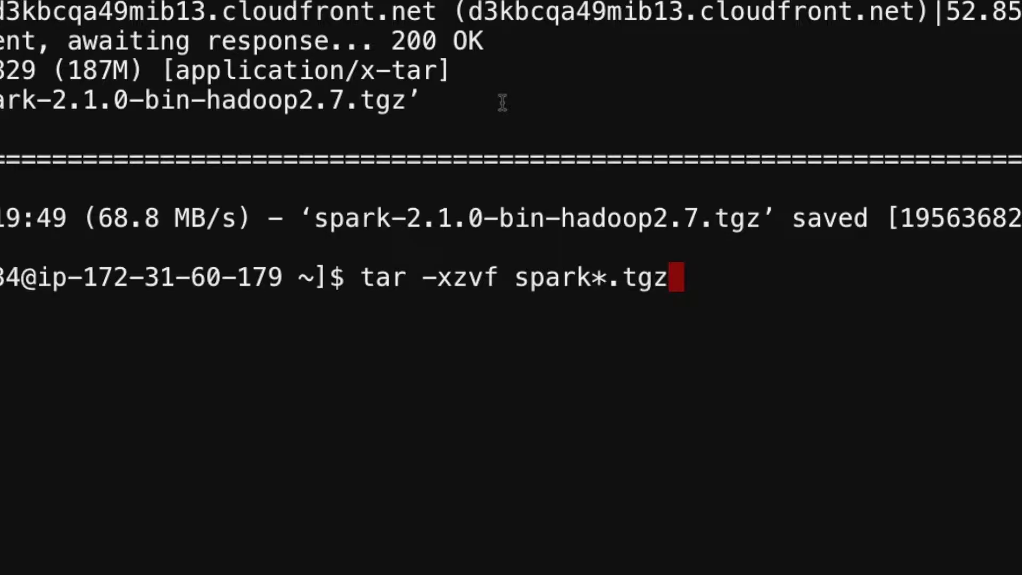
{"action": "key", "text": "Return"}
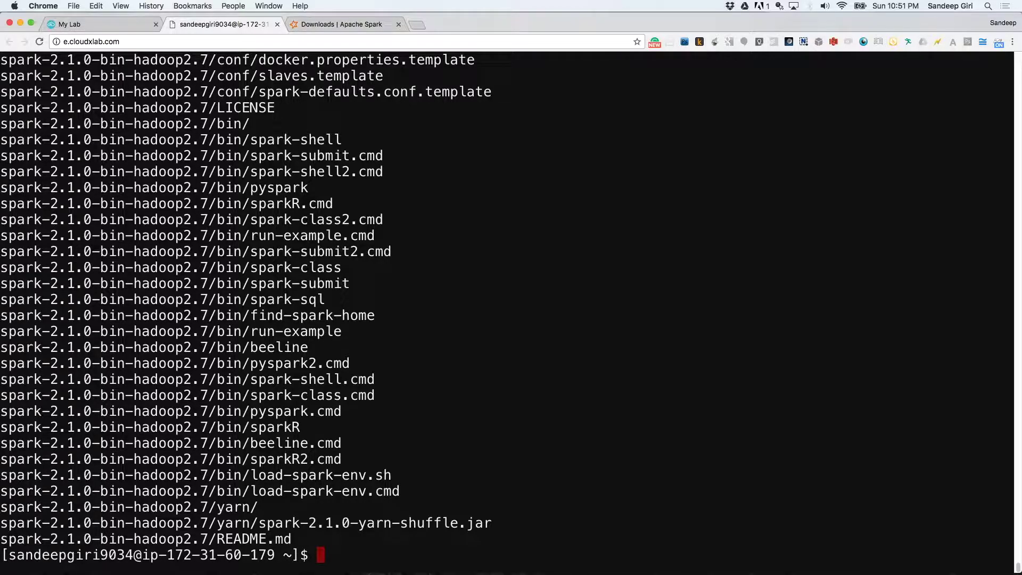
{"action": "type", "text": "cd spark-"}
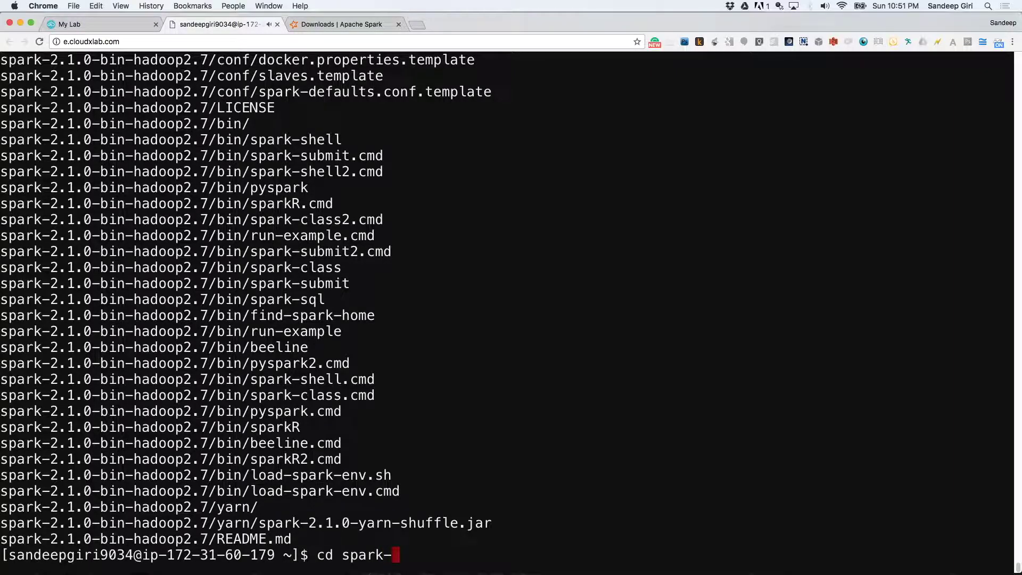
Change into spark-2.1.0-bin-hadoop2.7 using Tab completion and list its folders with ls.
{"action": "key", "text": "Tab"}
{"action": "key", "text": "Return"}
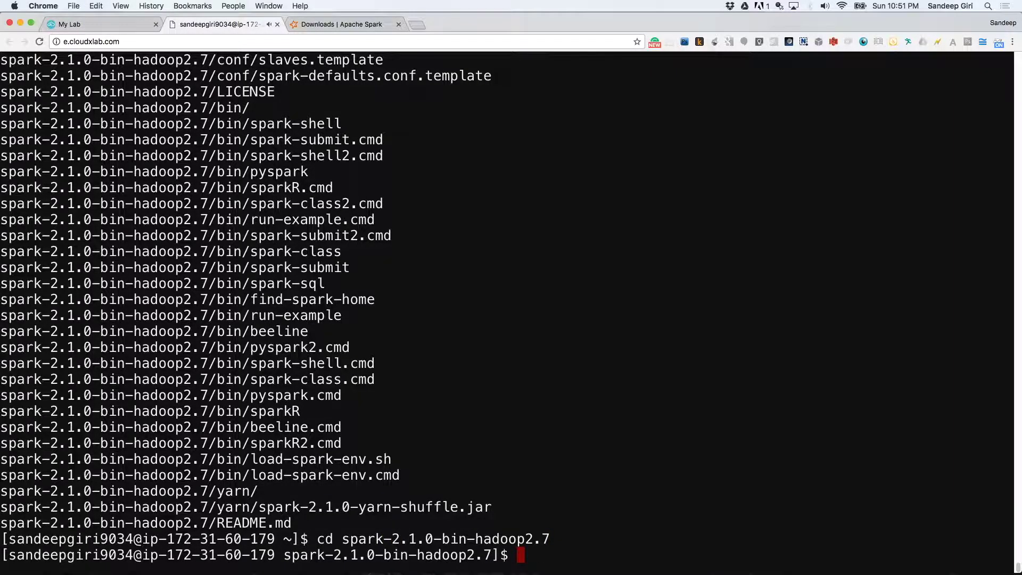
{"action": "type", "text": "ls"}
{"action": "key", "text": "Return"}
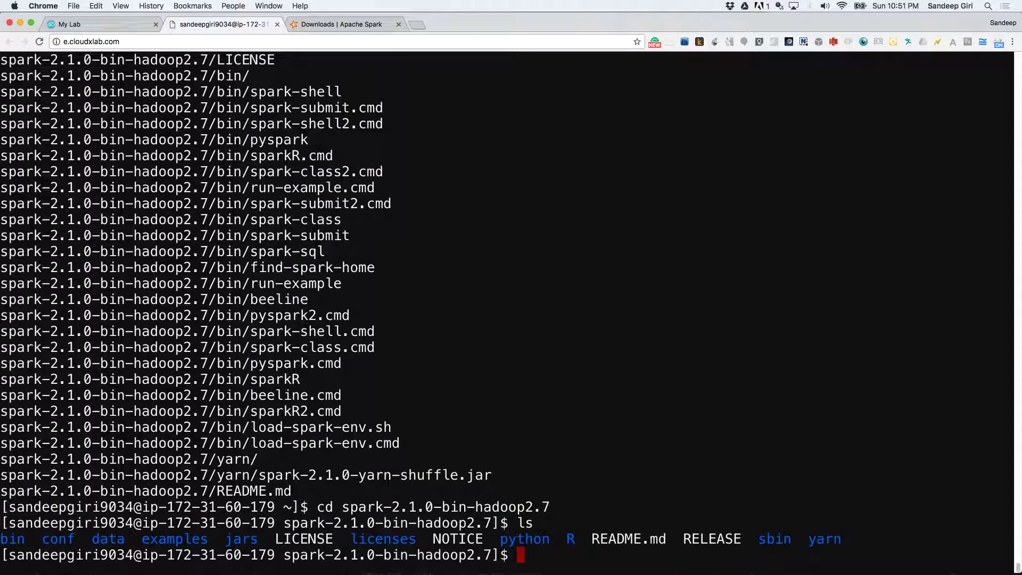